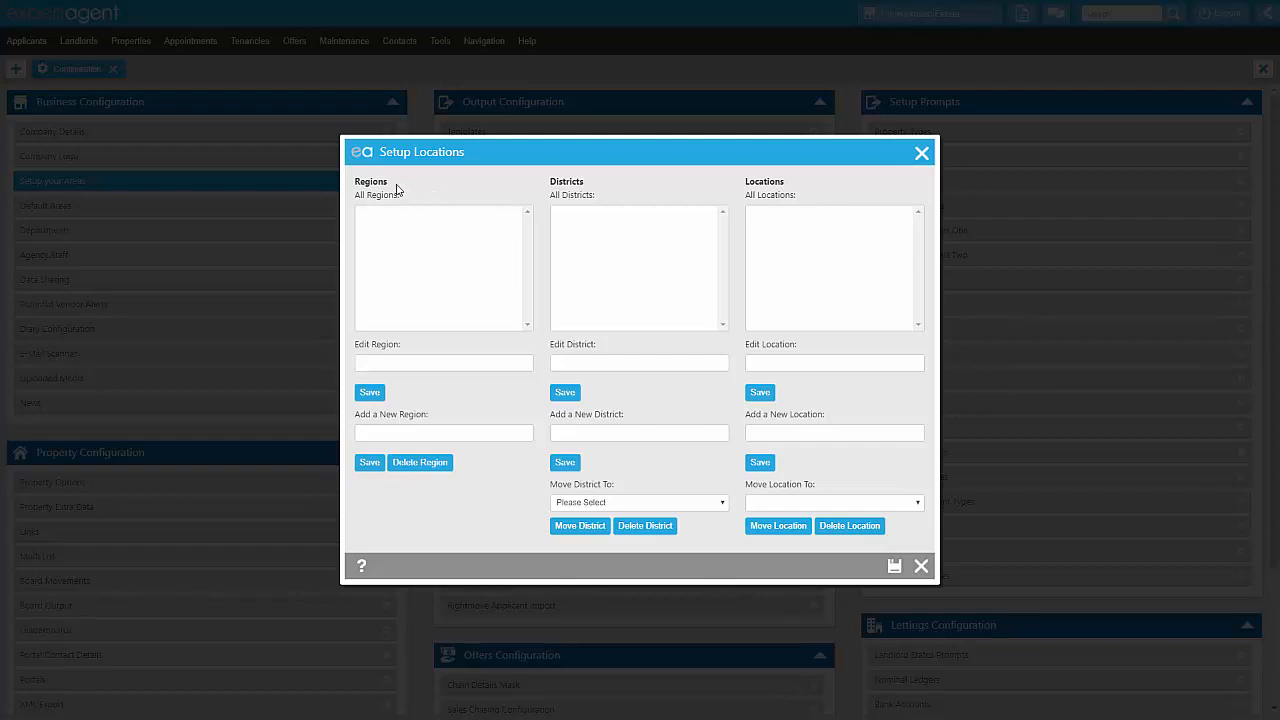
Add and save a new region named Wiltshire in the location setup.
click(414, 430)
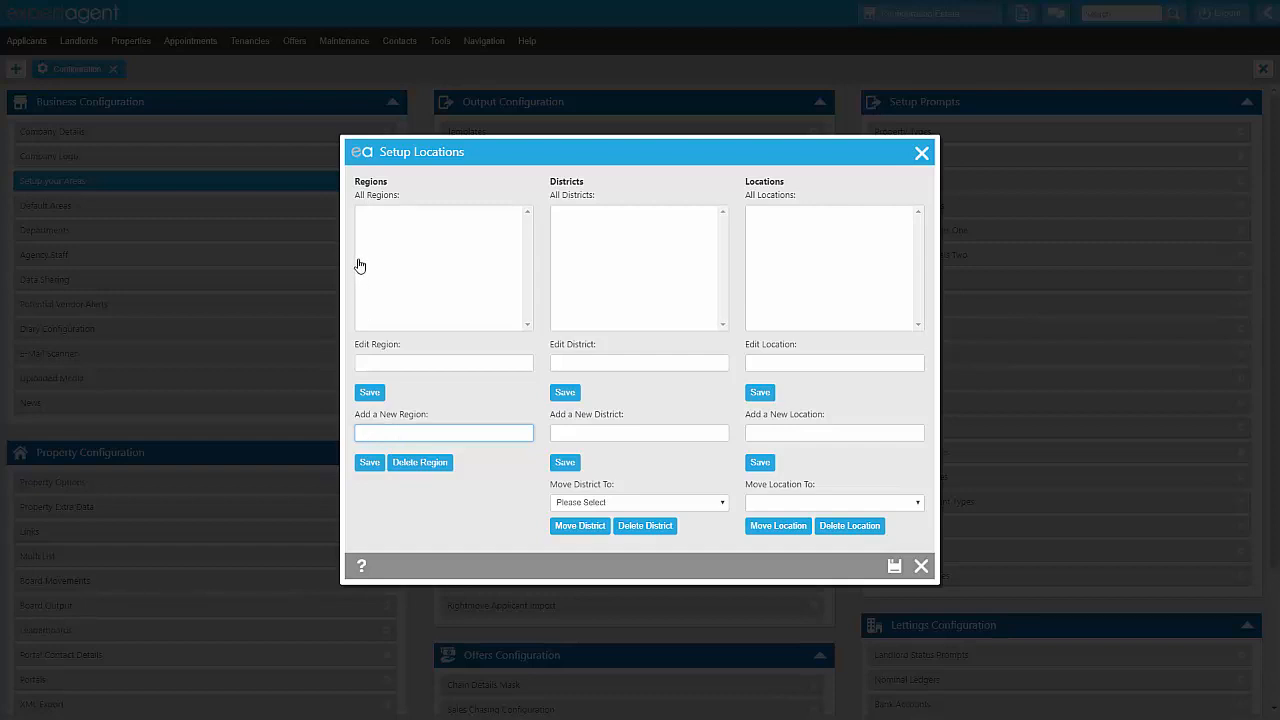
text(Wiltshire)
click(368, 465)
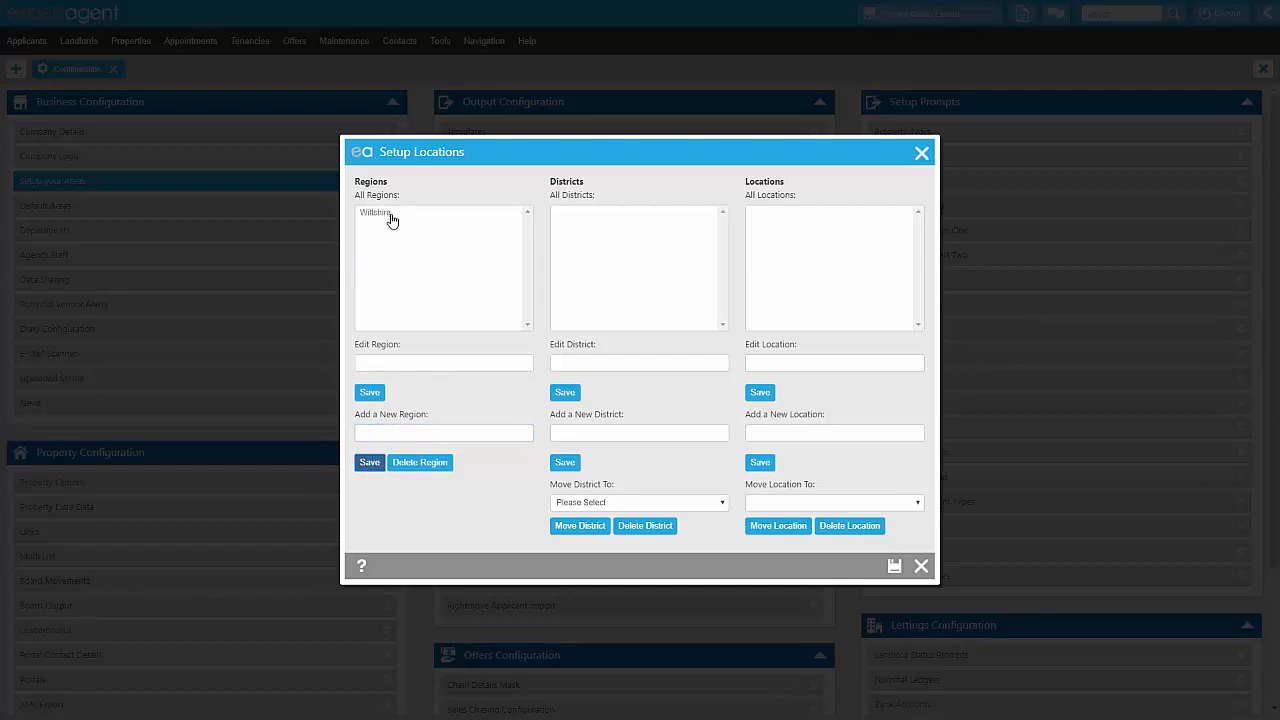
click(444, 438)
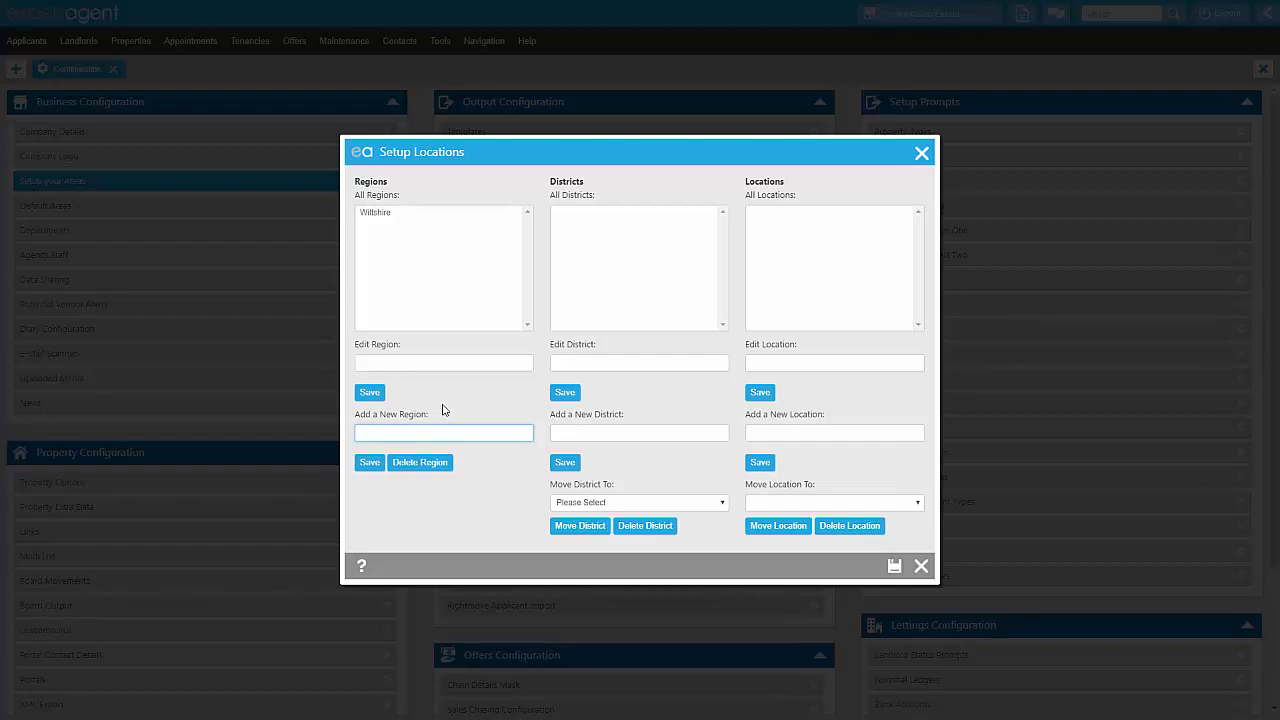
Add and save the district Bradford on Avon under the Wiltshire region.
click(410, 214)
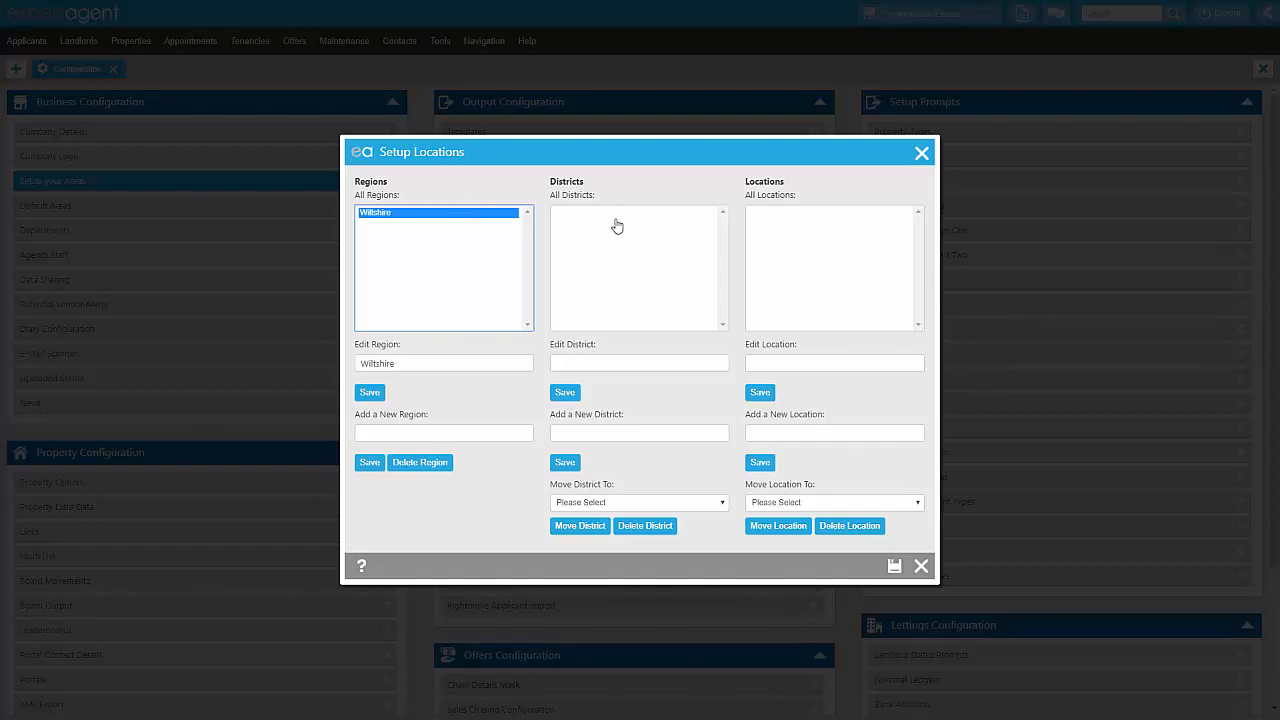
click(618, 432)
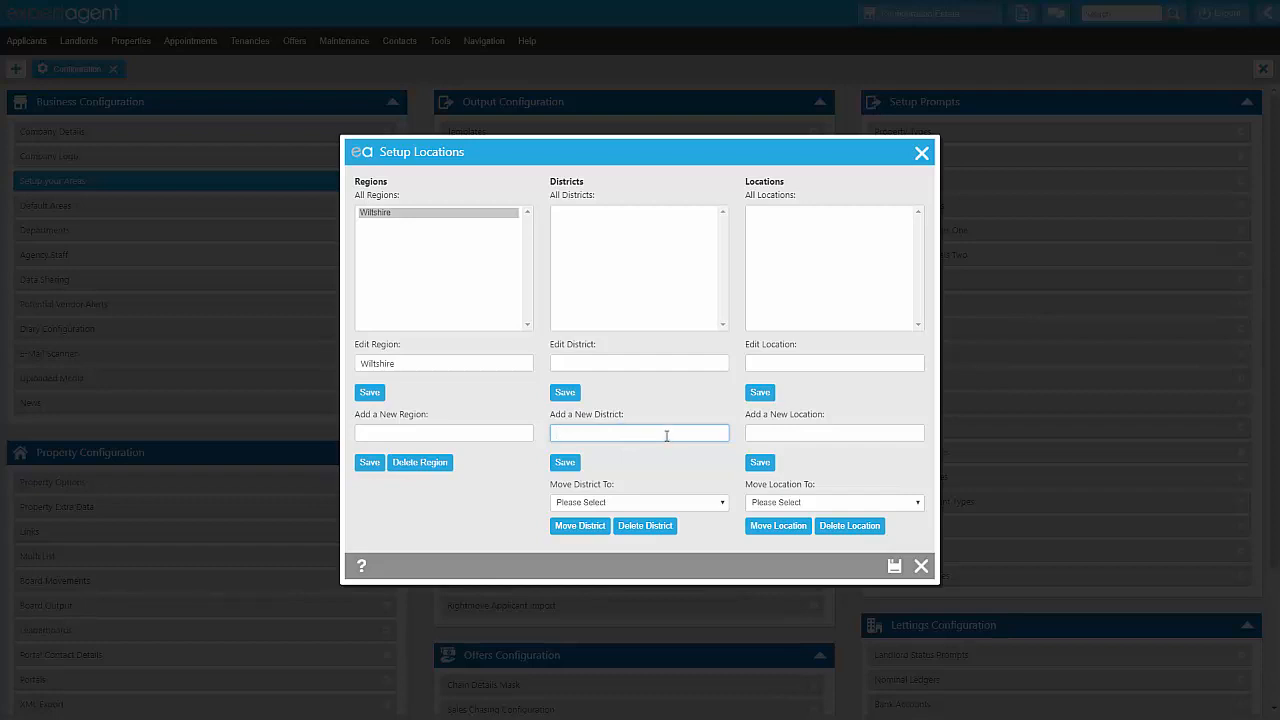
text(Bradford on Avon)
click(562, 464)
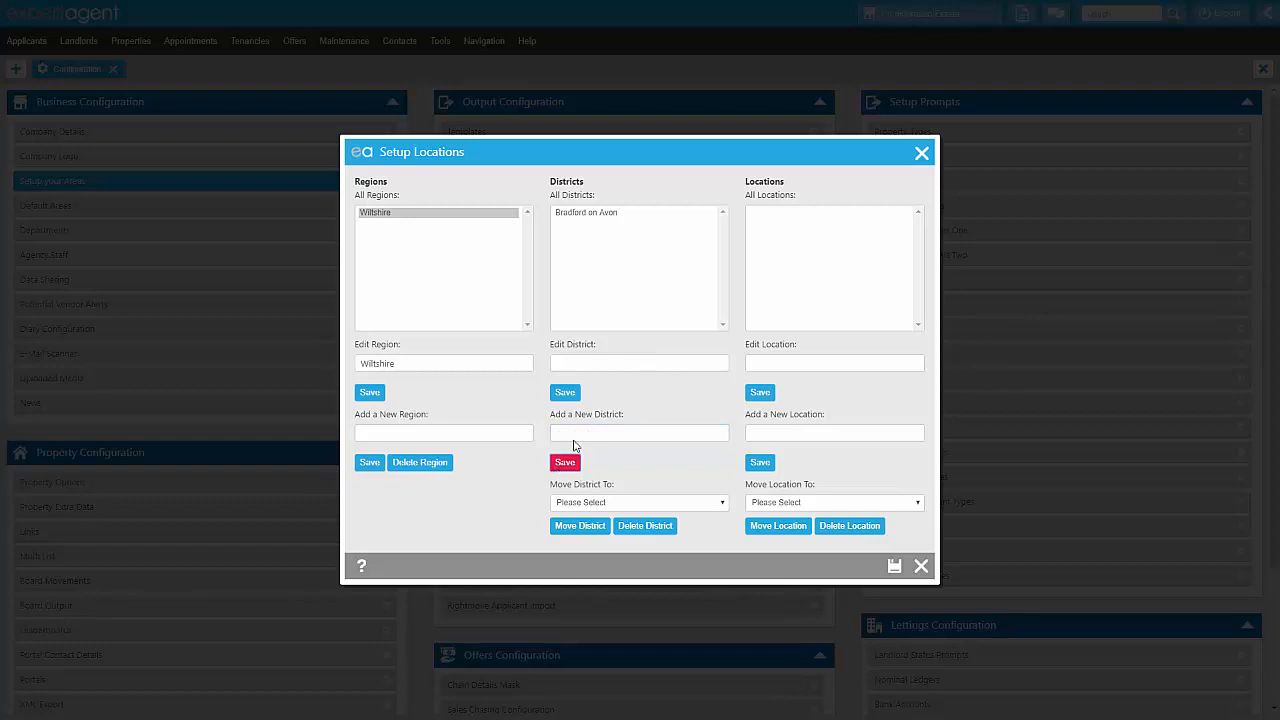
Add and save a second Wiltshire district named Corsham.
click(585, 434)
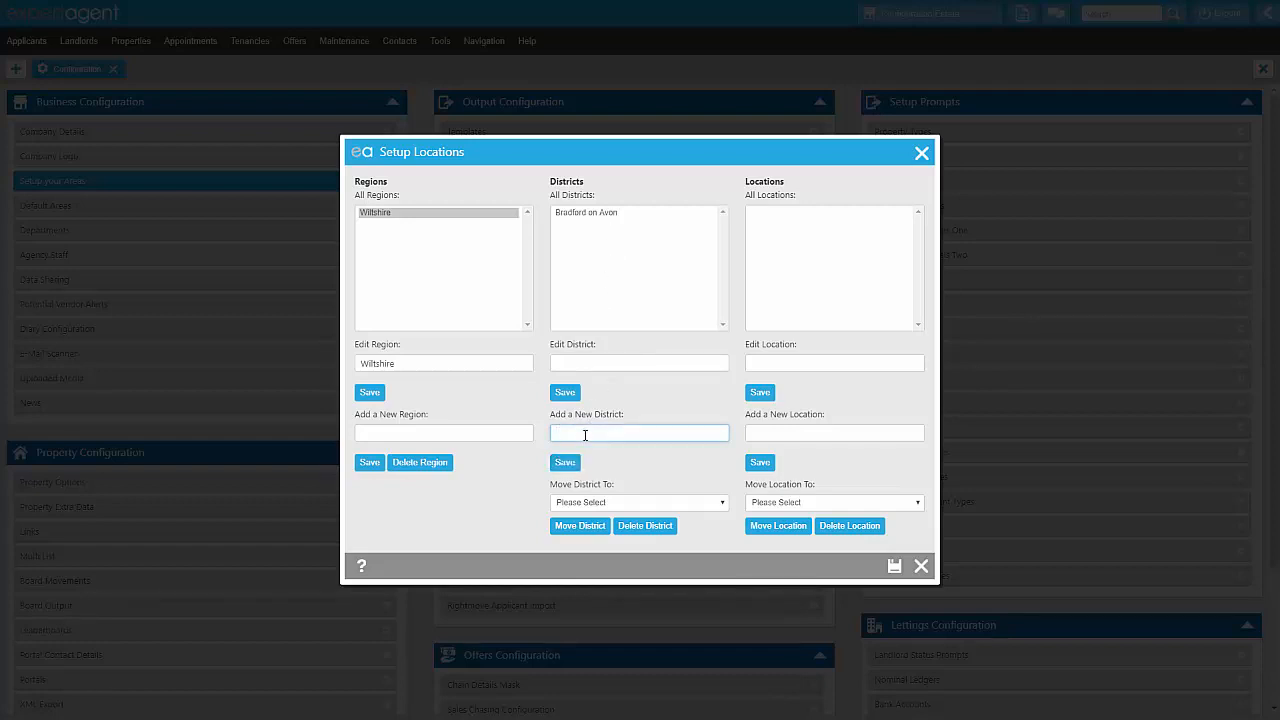
text(Corsham)
click(566, 463)
click(583, 431)
Add and save the location Bradford on Avon Town Centre under the Bradford on Avon district.
click(597, 214)
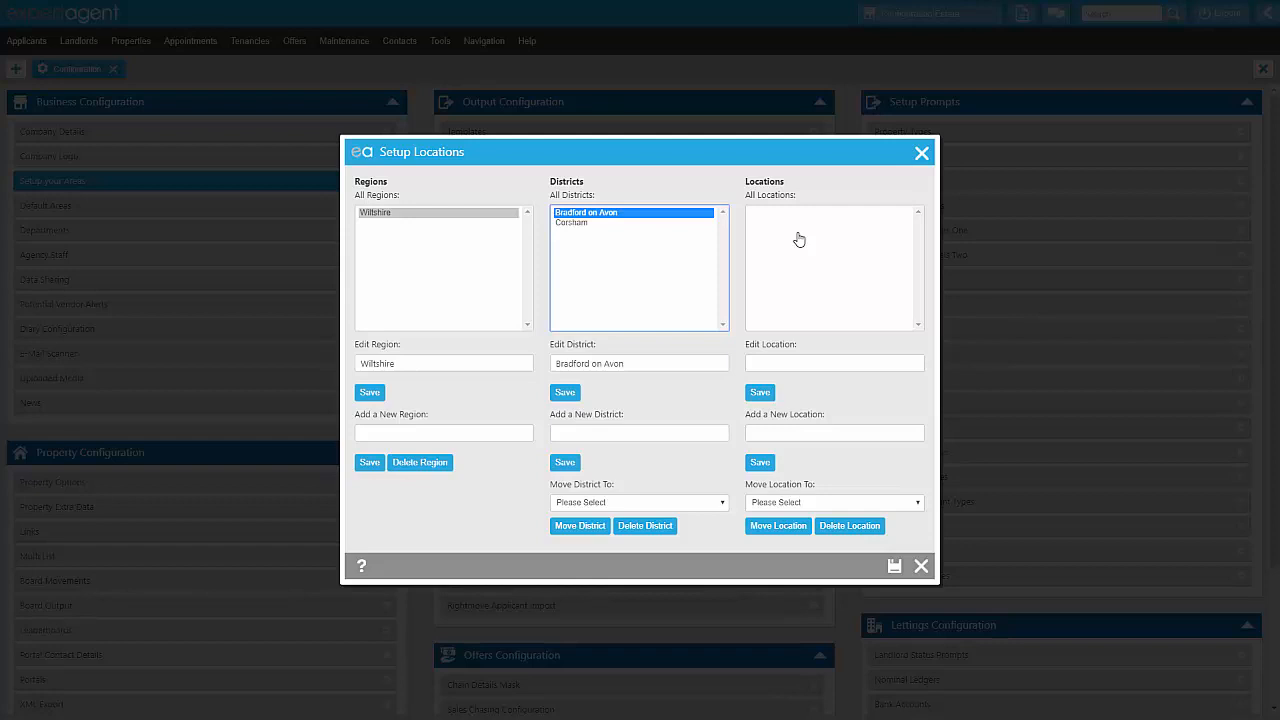
click(819, 433)
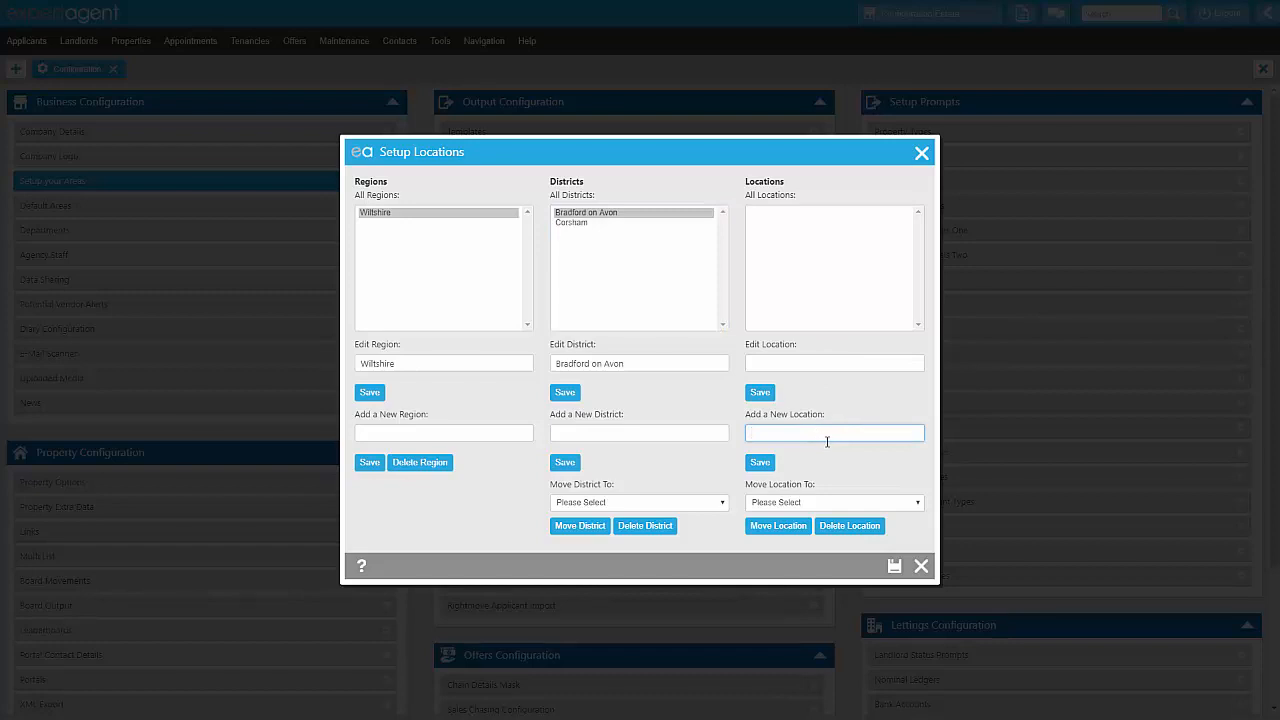
text(Bradford on Avon Town Centre)
click(762, 463)
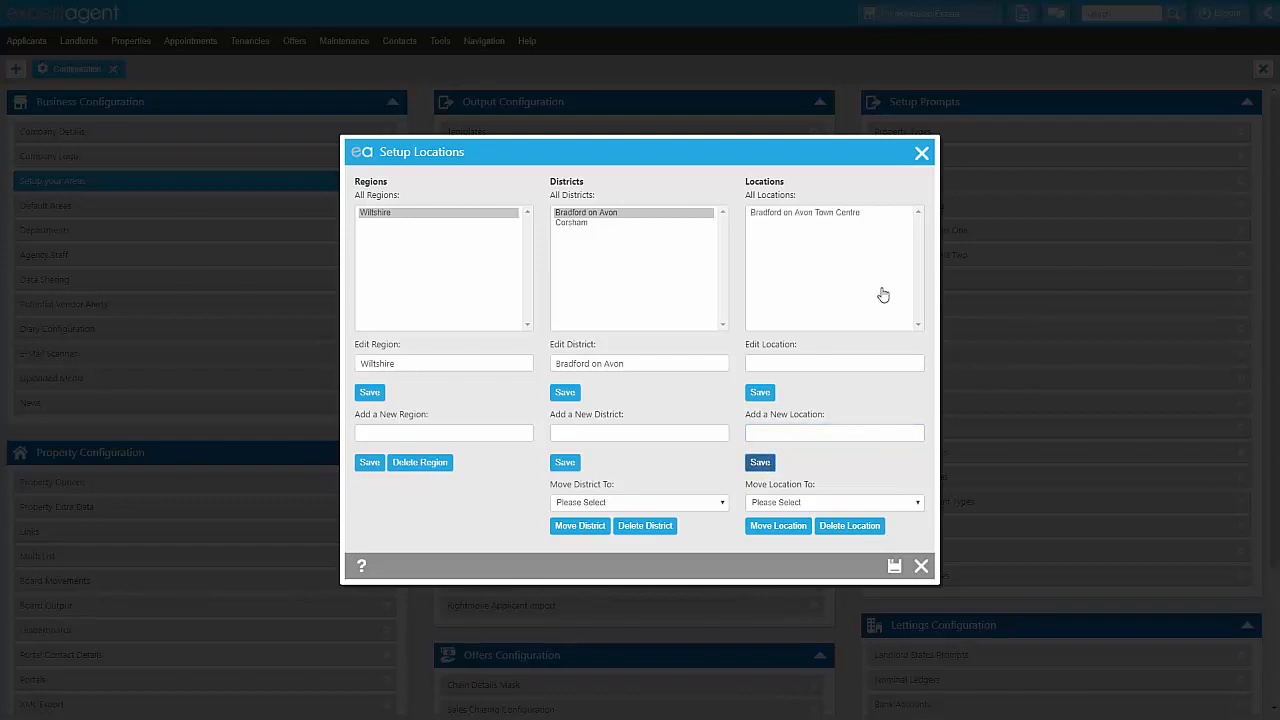
Add and save a second location named Winsley in the Bradford on Avon district.
click(781, 436)
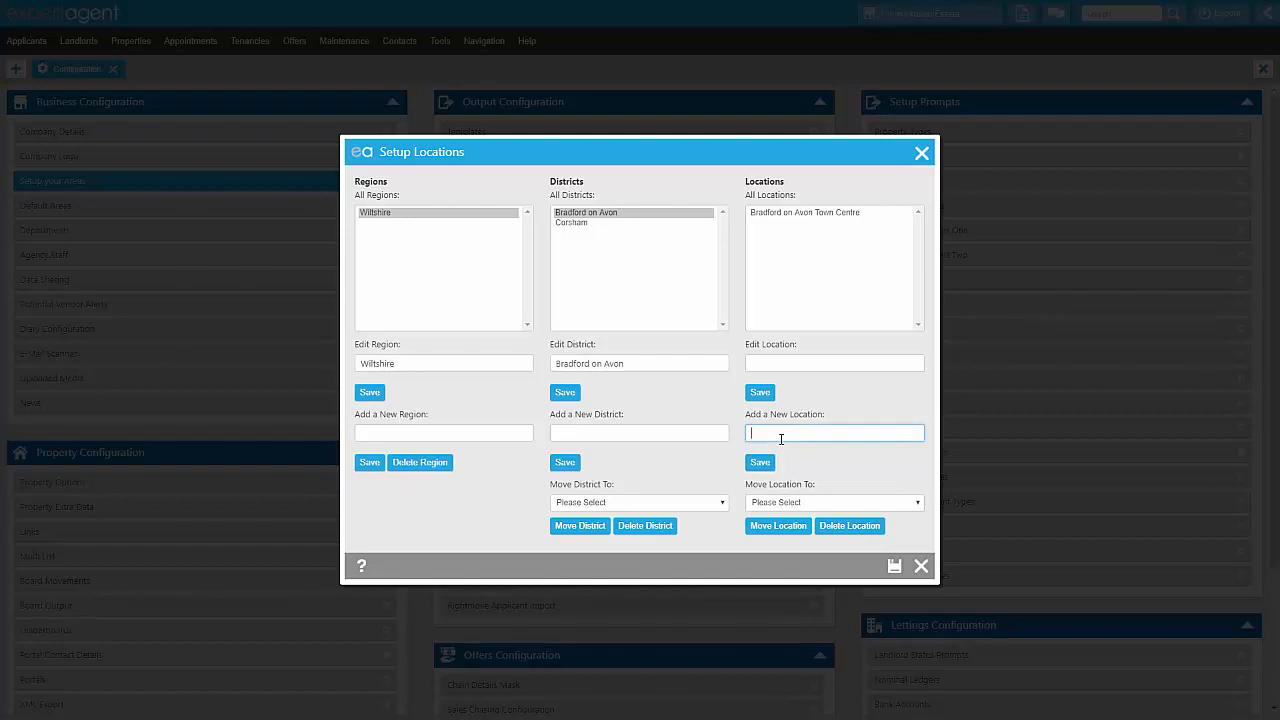
text(Winsley)
click(766, 462)
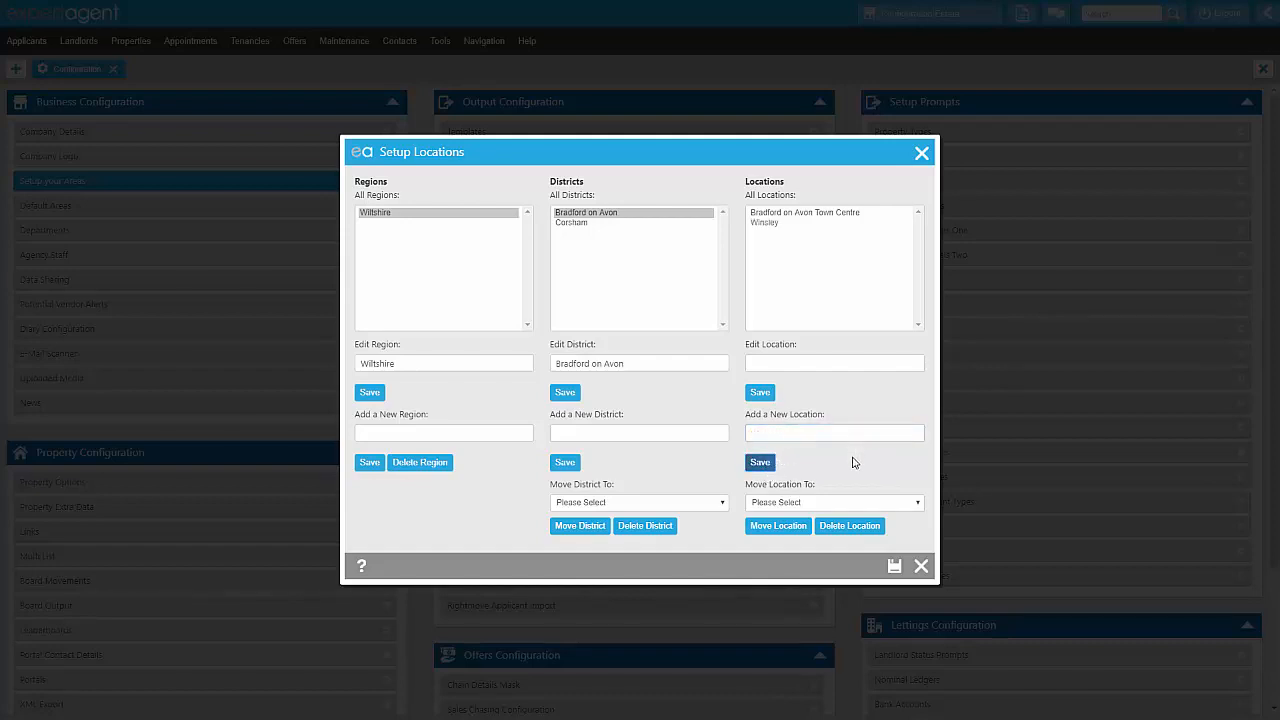
Add and save the location Corsham Town Centre under the Corsham district.
click(578, 224)
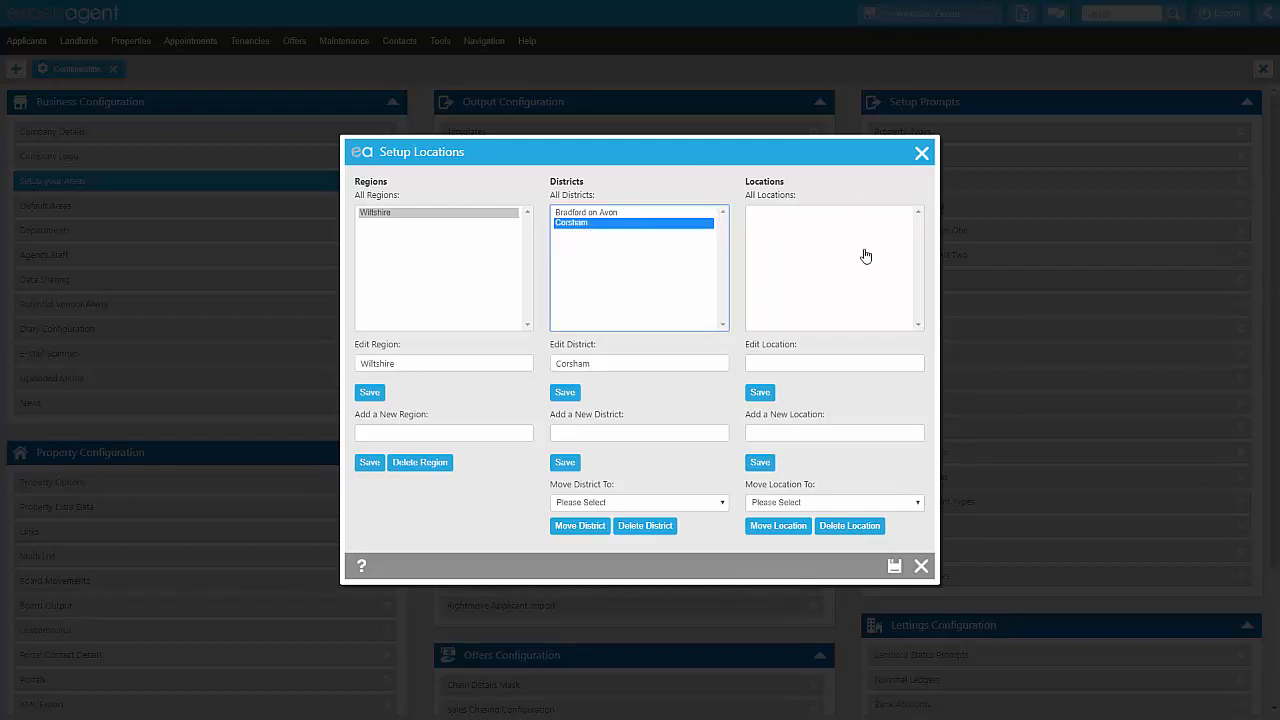
click(810, 437)
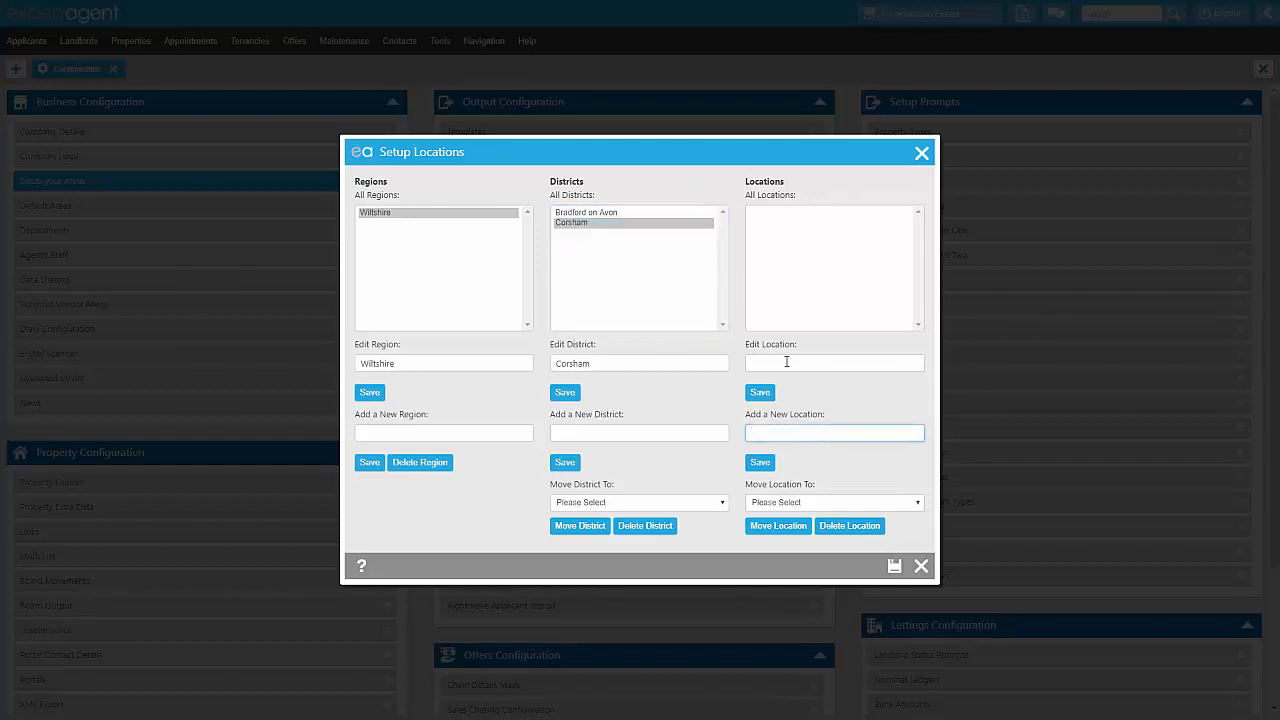
text(Corsham Town Centre)
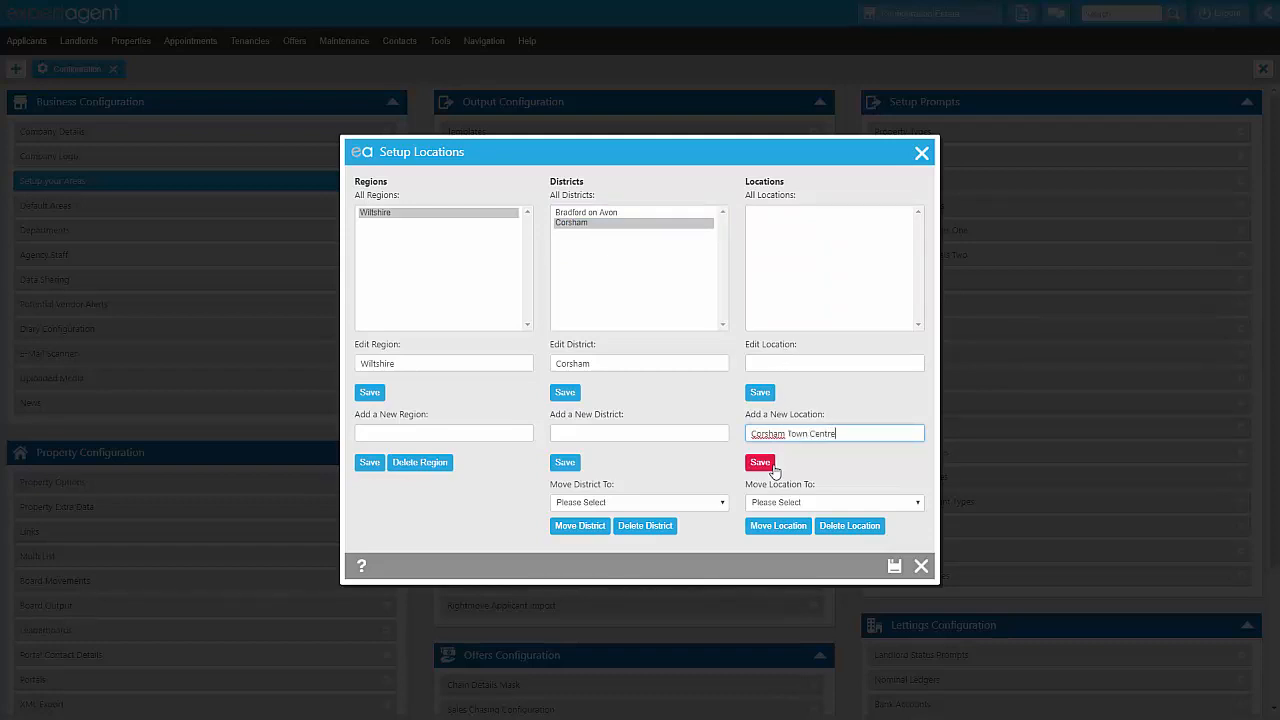
click(760, 462)
Add and save a second location named Neston in the Corsham district.
click(780, 431)
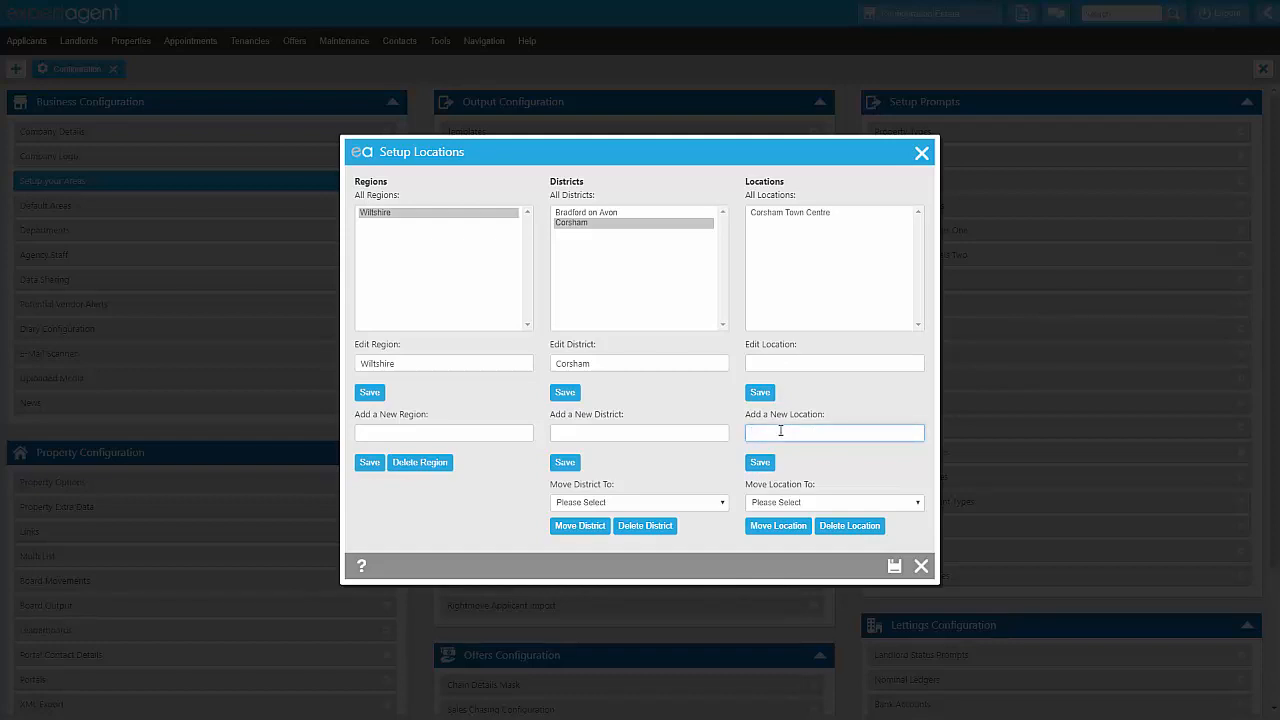
text(Neston)
click(762, 463)
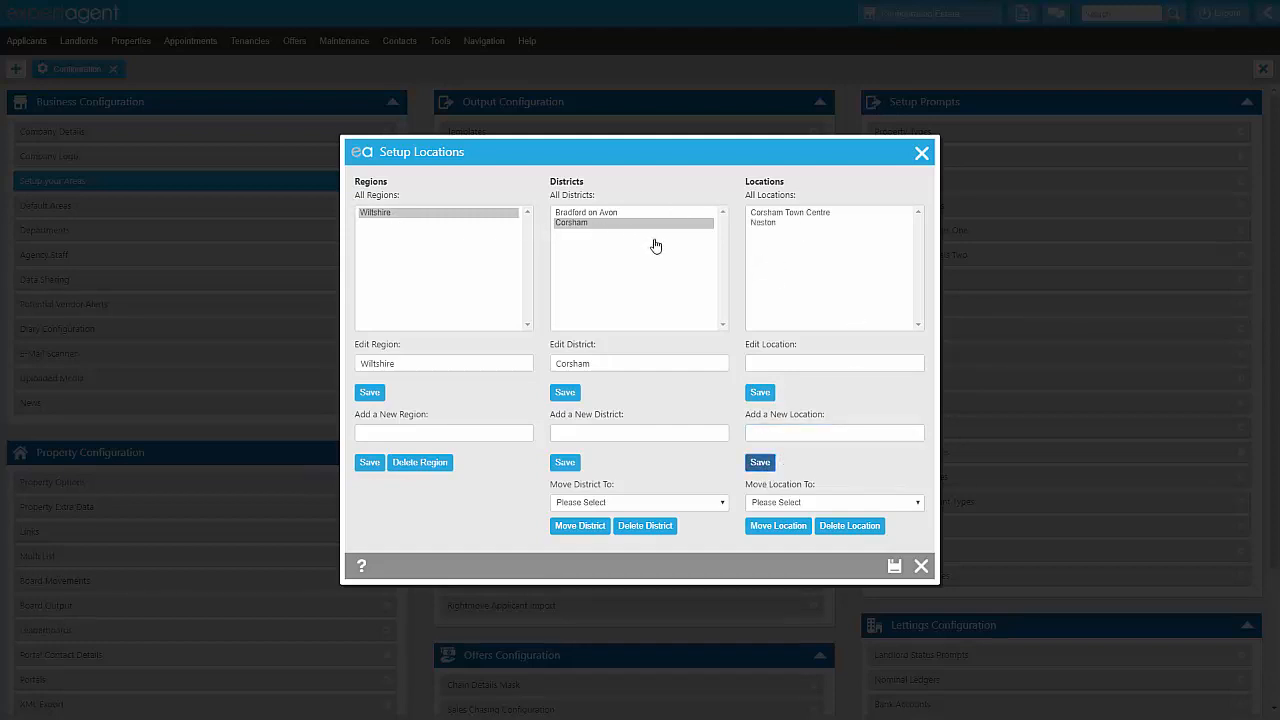
Add and save a second region named Somerset alongside Wiltshire.
click(610, 431)
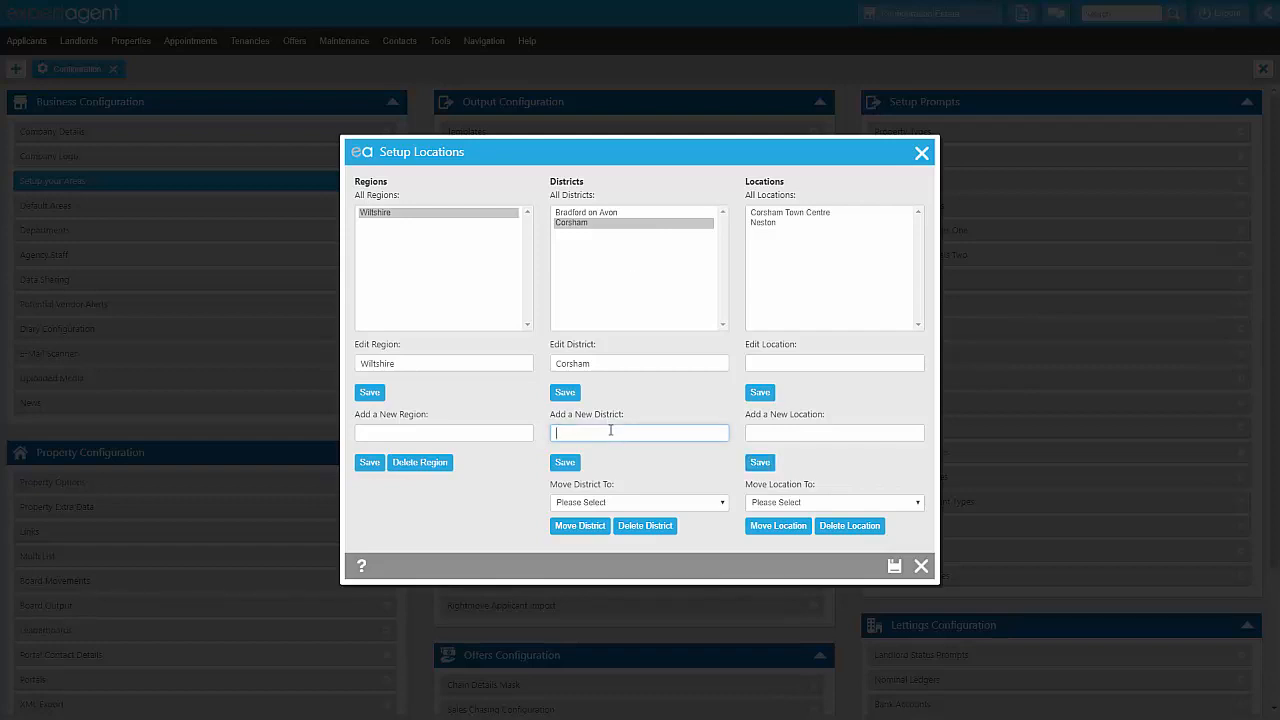
click(458, 214)
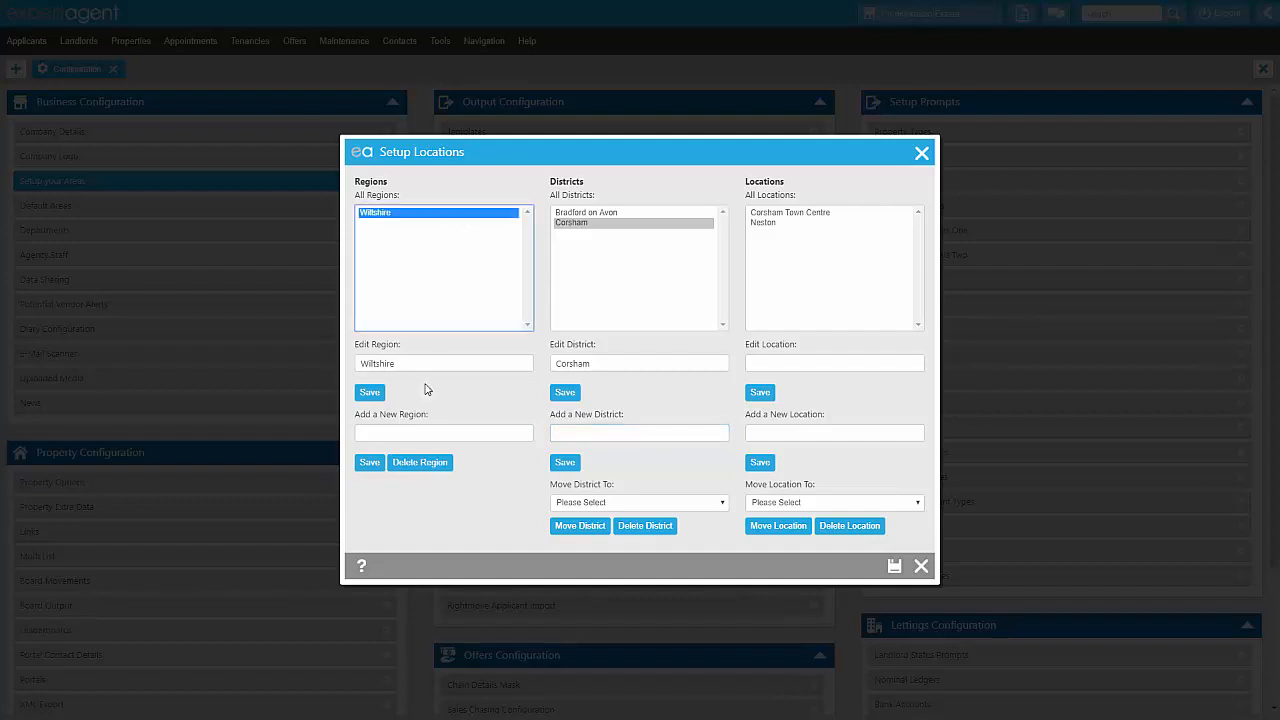
click(394, 432)
text(S)
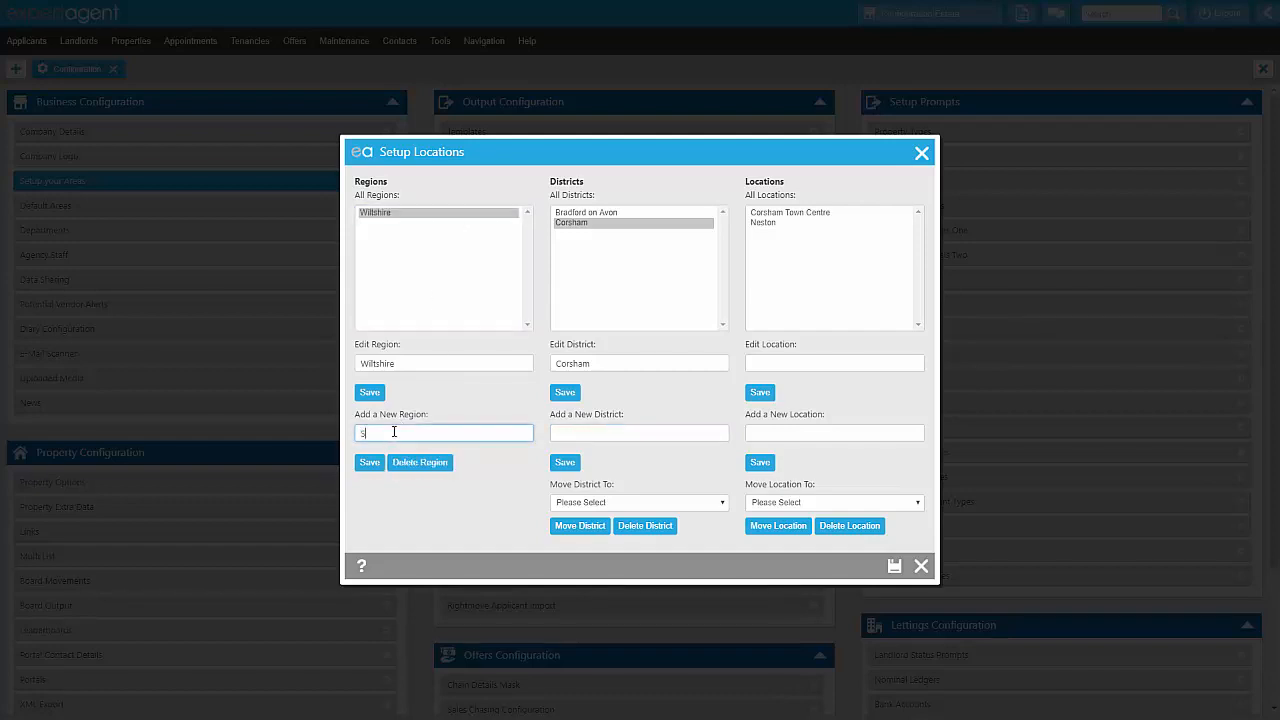
text(omerset)
click(369, 462)
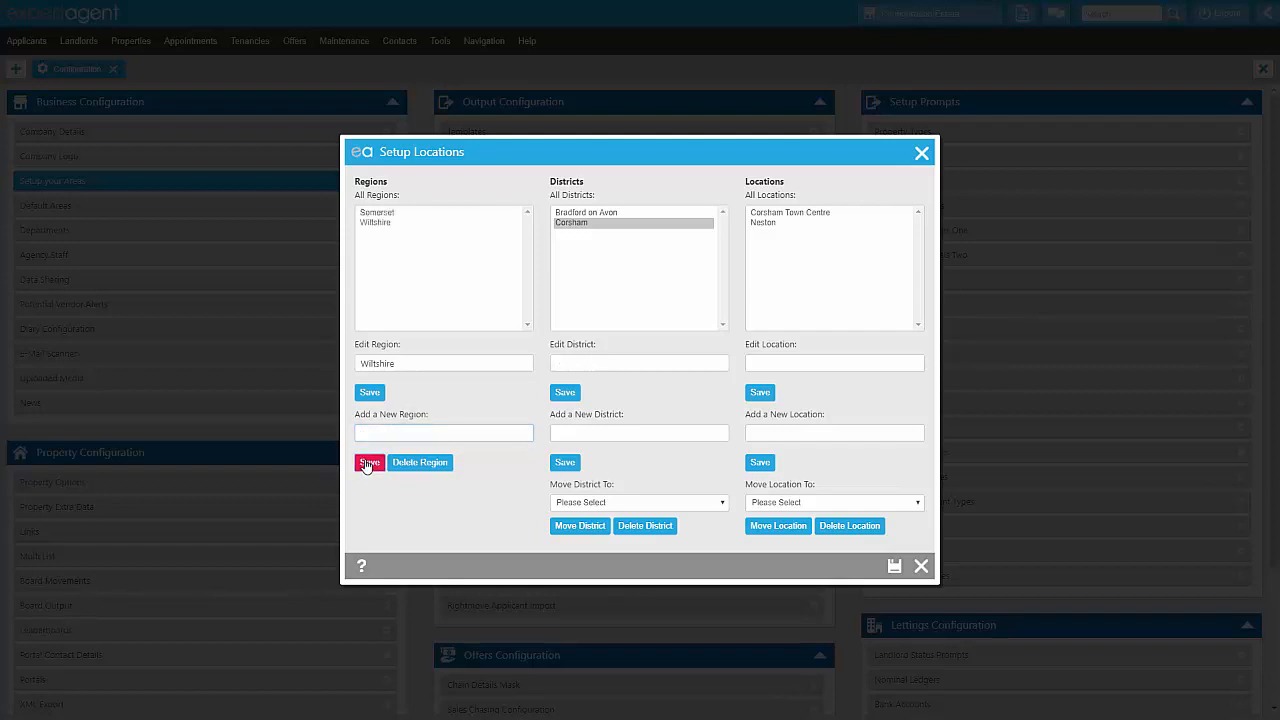
Add and save the district Frome under the Somerset region.
click(388, 214)
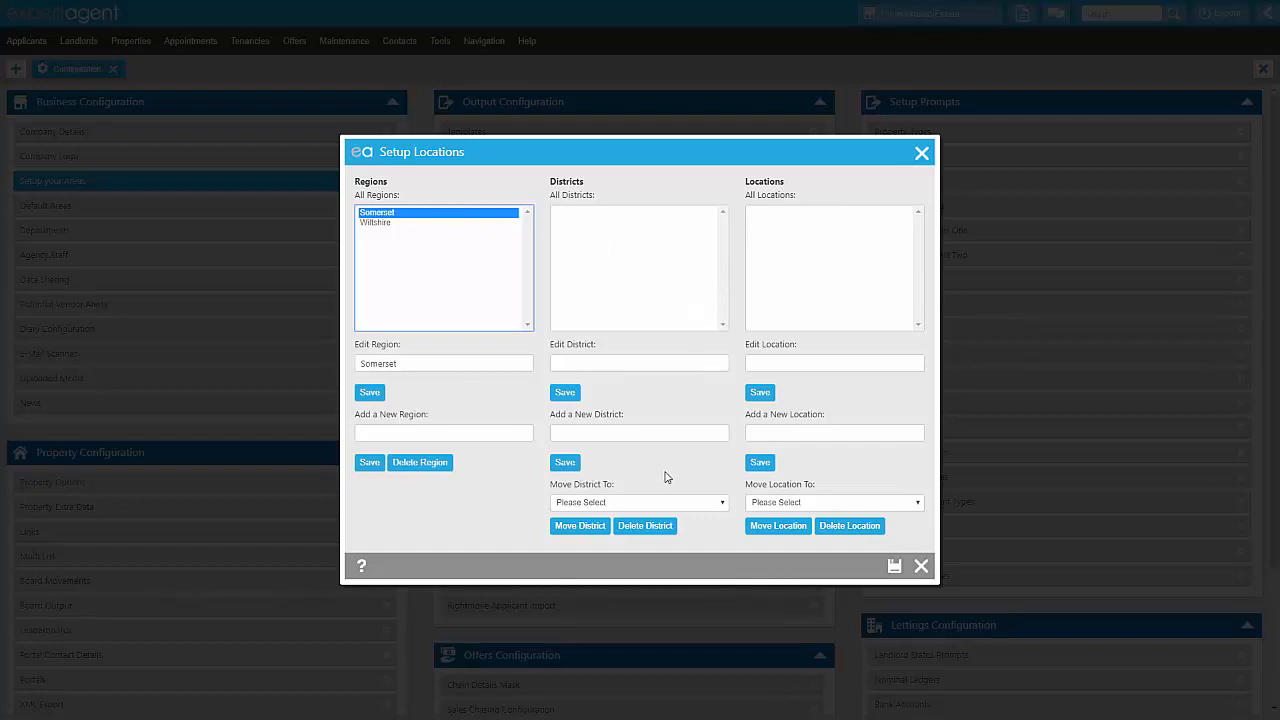
click(636, 436)
text(Fro)
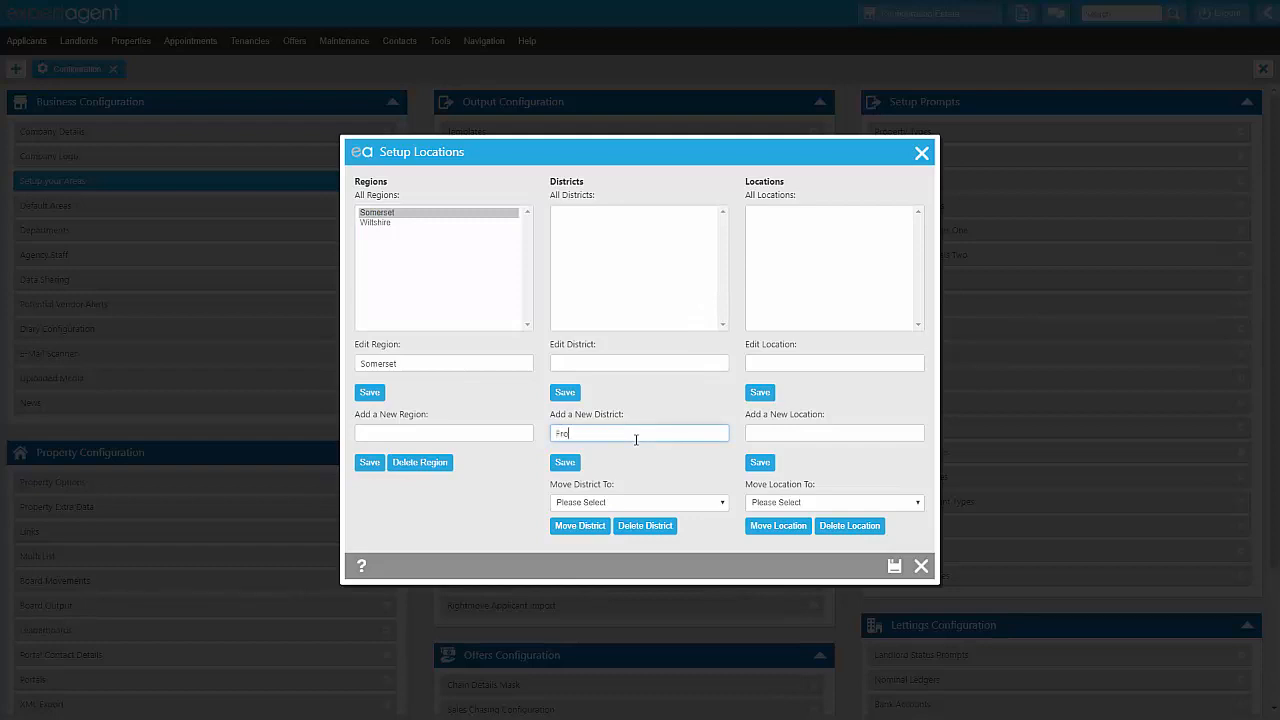
text(me)
click(565, 462)
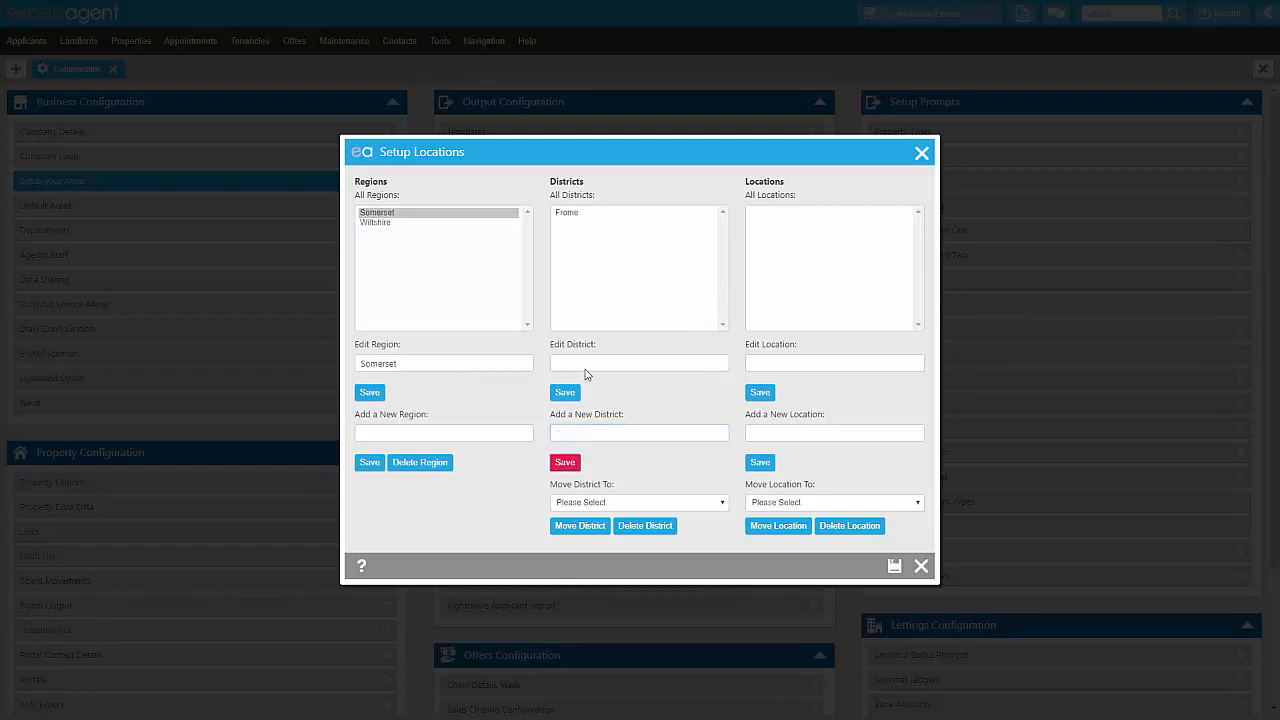
Add the location Frome Town Centre under the Frome district, and save and close the location setup.
click(599, 221)
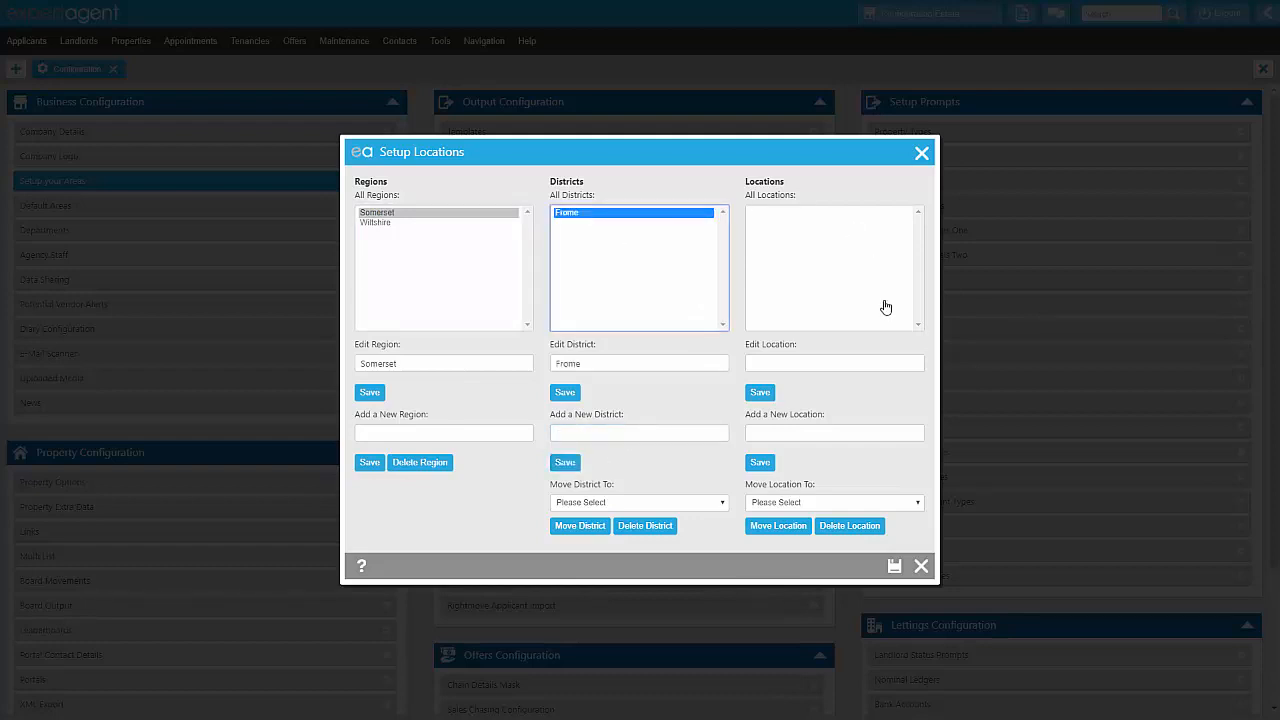
click(851, 437)
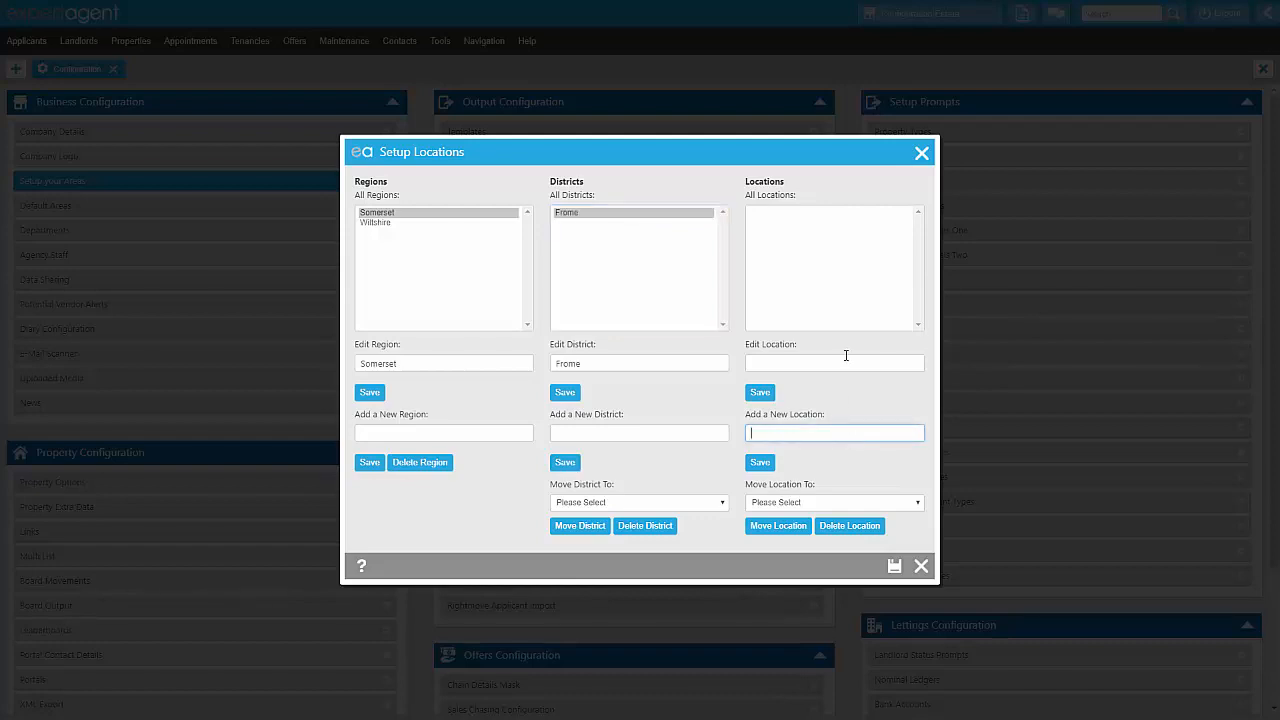
text(Frome Town Centre)
click(764, 462)
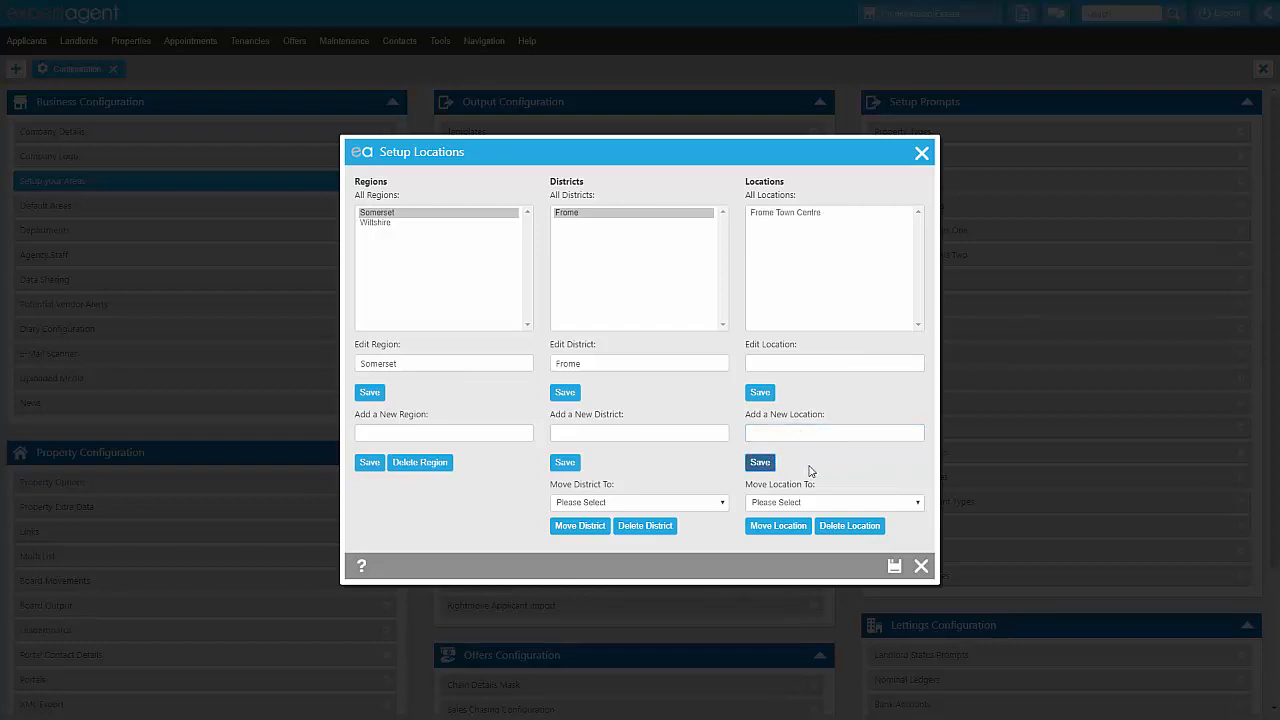
click(895, 567)
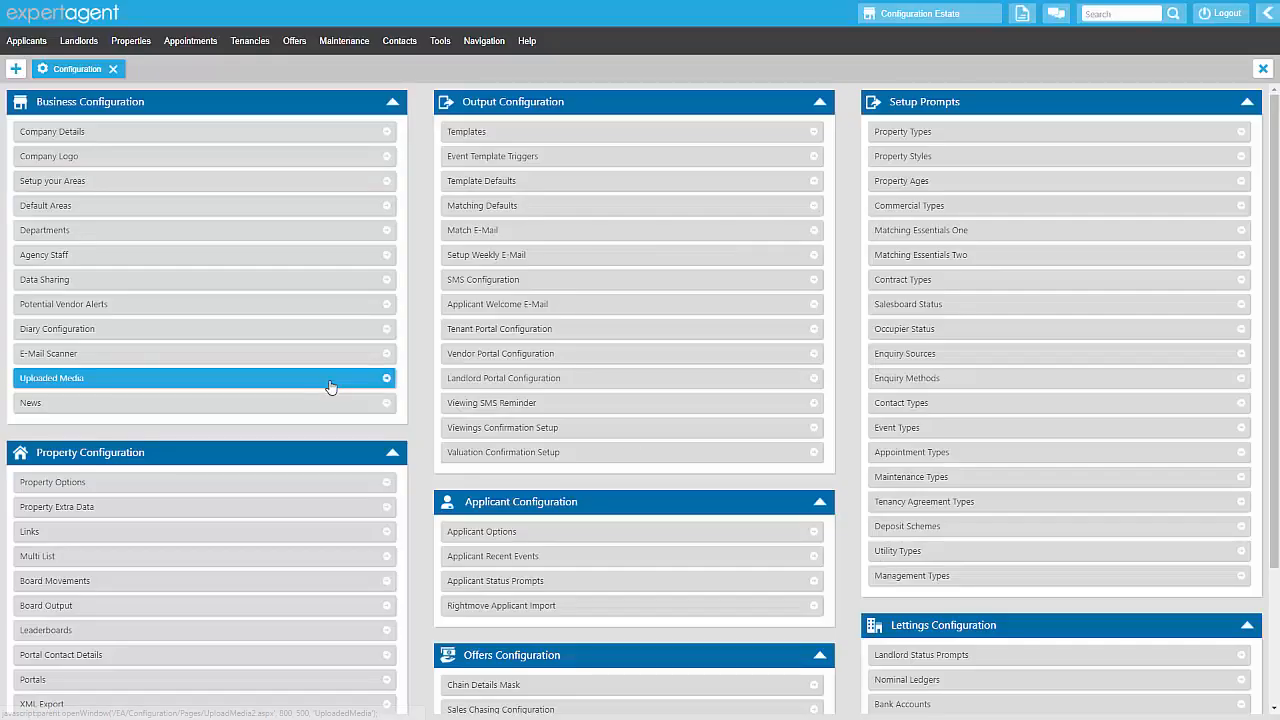
Open the Default Areas configuration and select Bradford on Avon and Corsham as the branch's default districts.
click(88, 206)
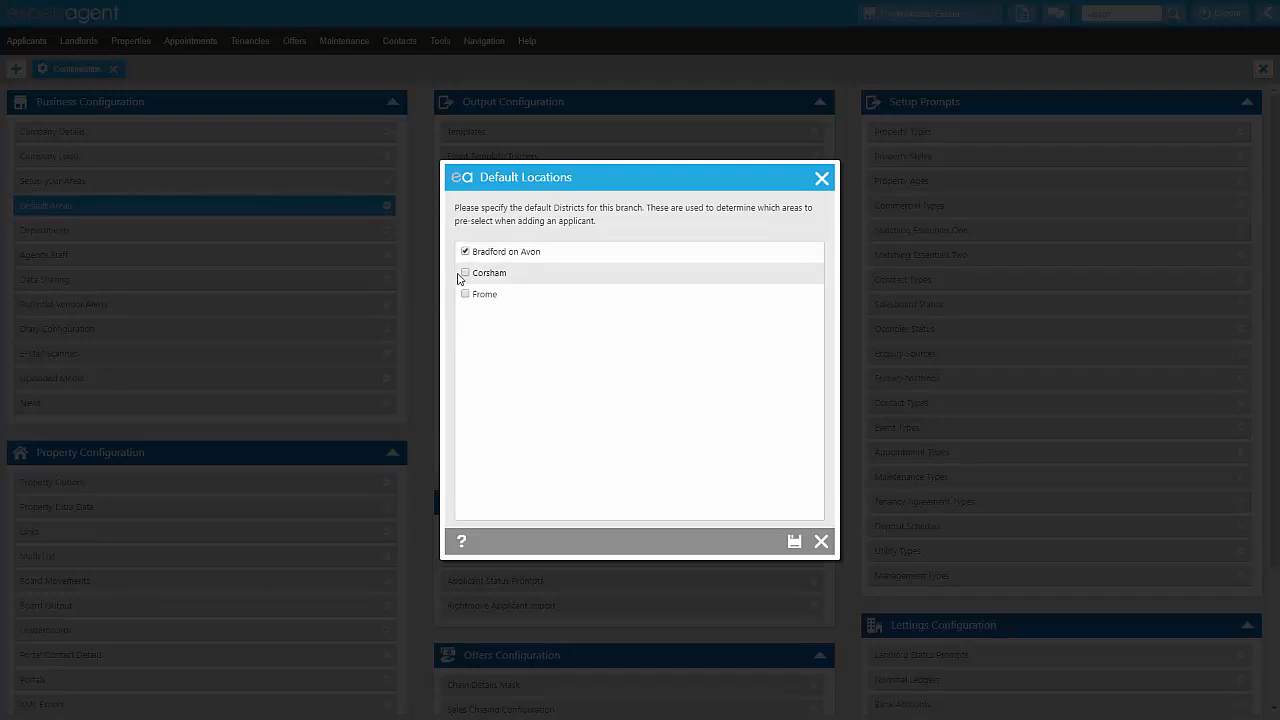
click(464, 274)
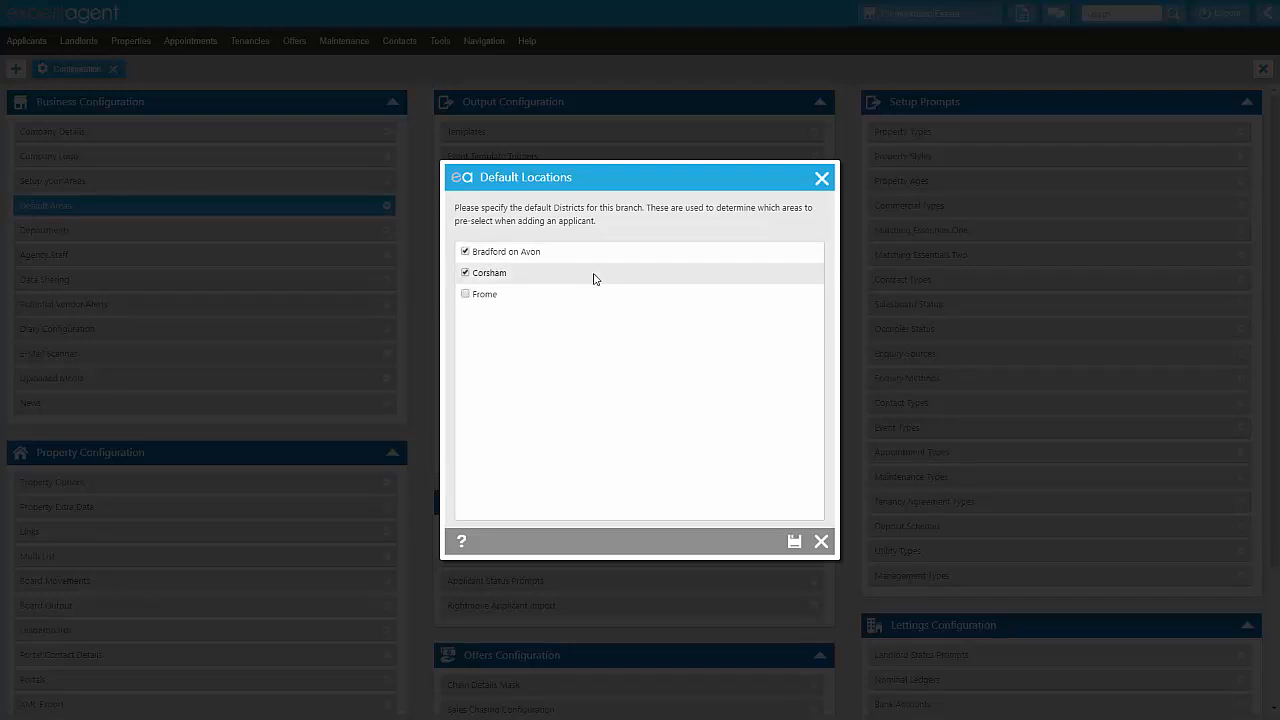